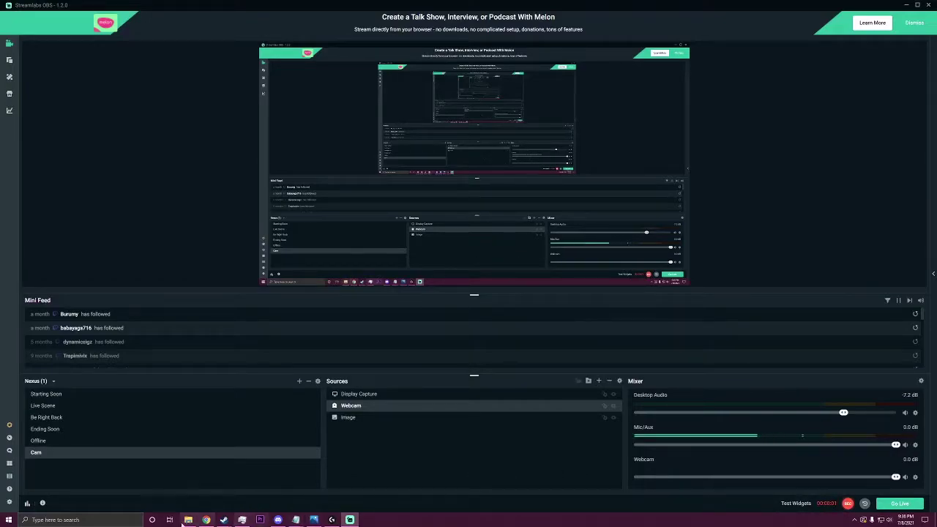
- Check the Google Voice tab, then enter the Tutorial broadcast's studio from StreamYard's Broadcasts page
{"action": "left_click", "coordinate": [208, 520]}
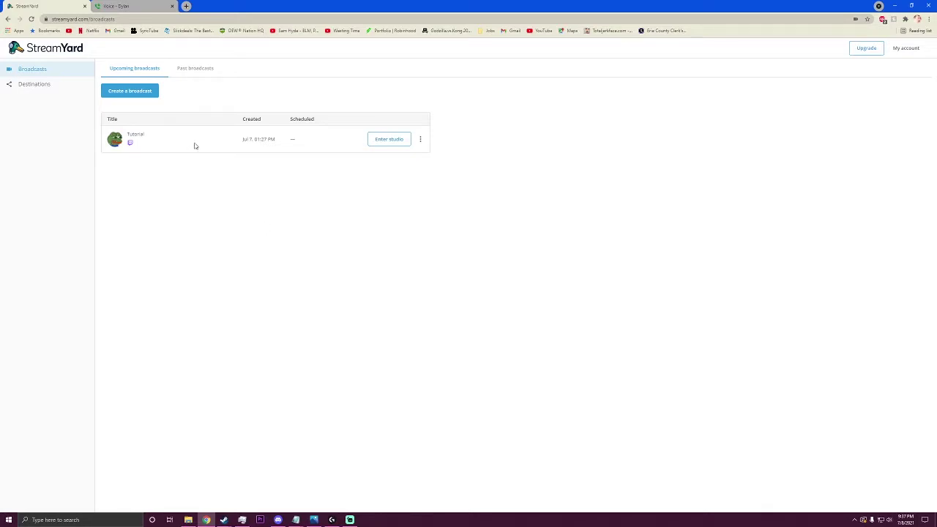
{"action": "left_click", "coordinate": [136, 5]}
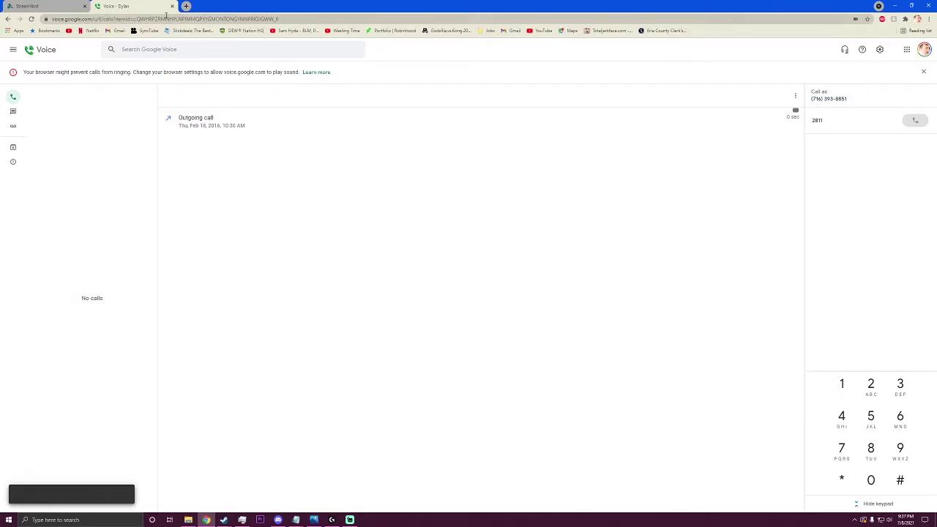
{"action": "left_click", "coordinate": [46, 6]}
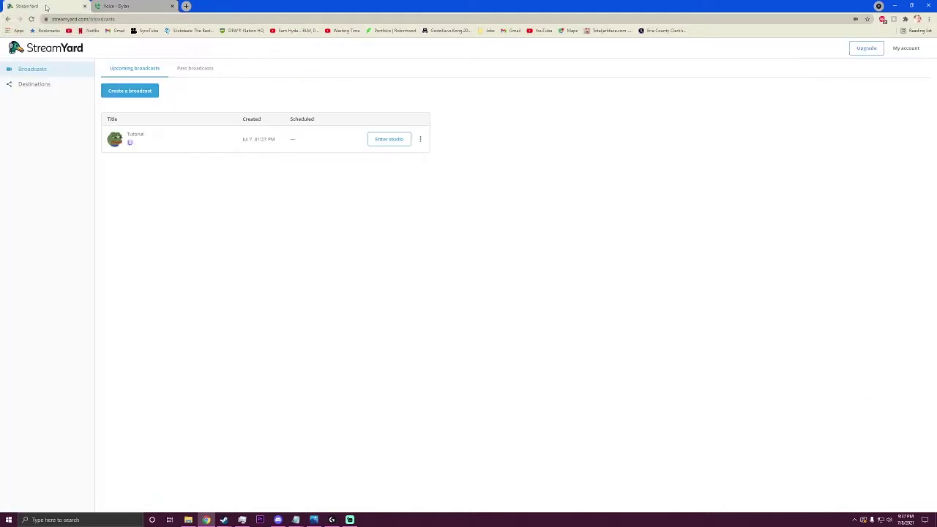
{"action": "left_click", "coordinate": [373, 143]}
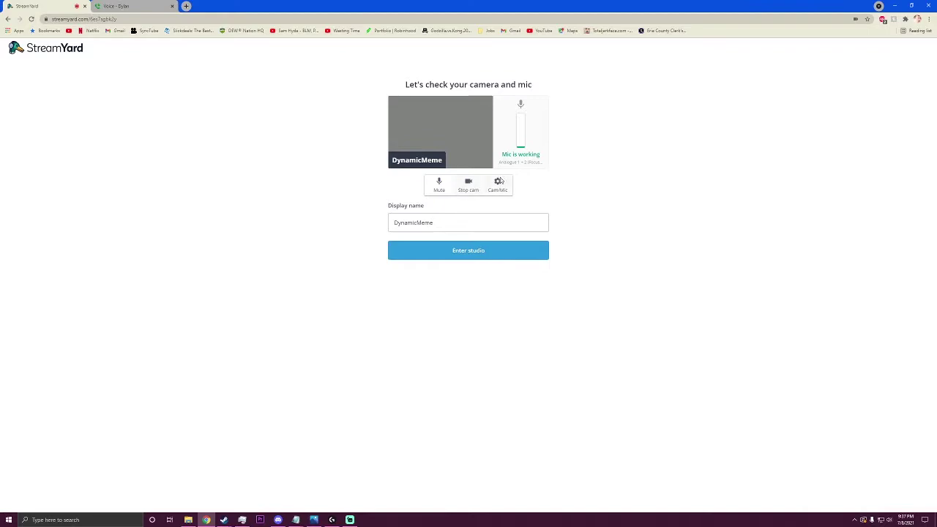
- Switch the camera to HD Pro Webcam C920 and enter the Tutorial studio
{"action": "left_click", "coordinate": [500, 181]}
{"action": "left_click", "coordinate": [439, 310]}
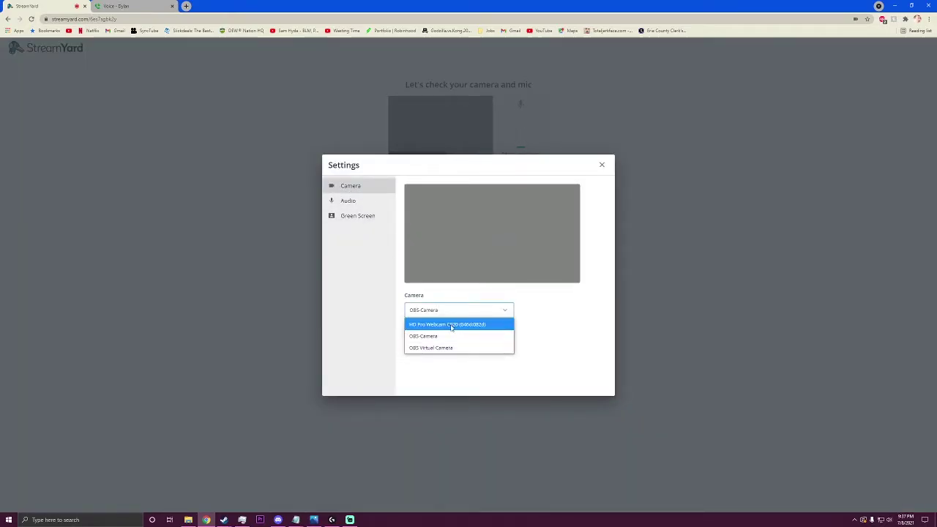
{"action": "left_click", "coordinate": [452, 325]}
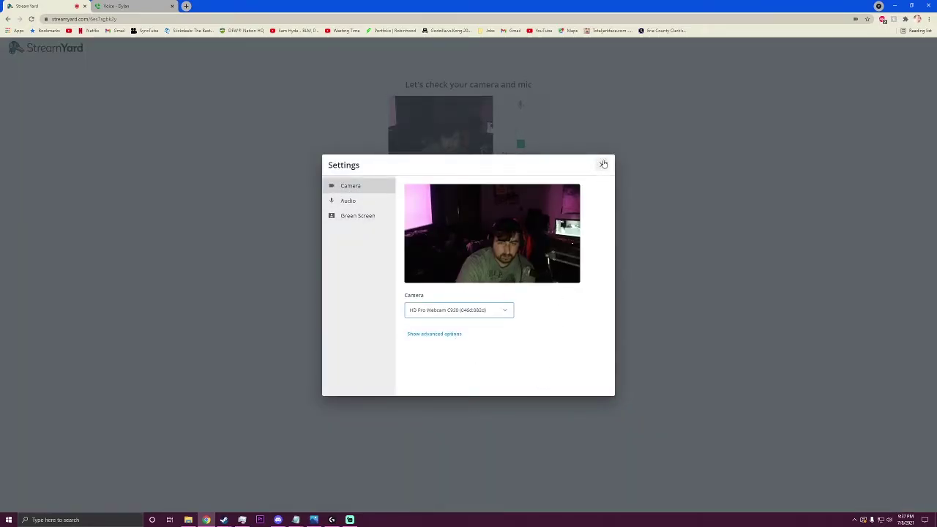
{"action": "left_click", "coordinate": [602, 165]}
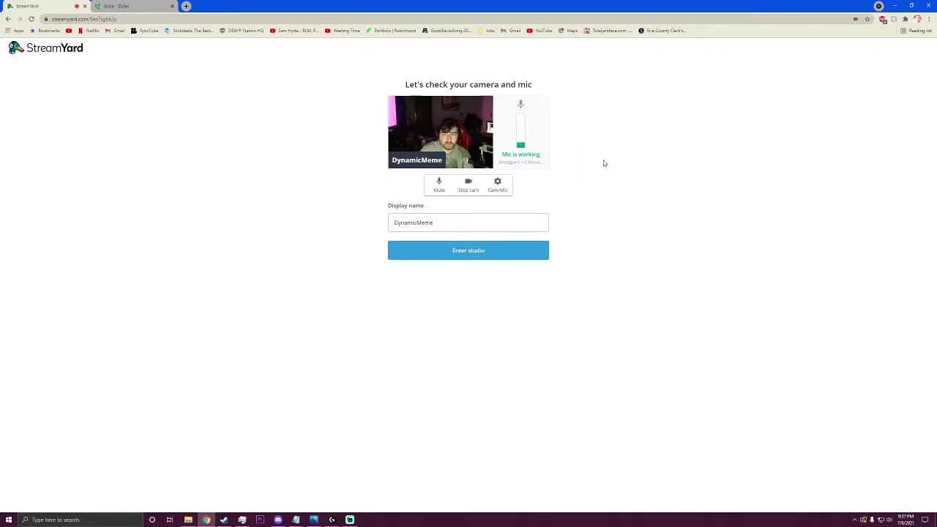
{"action": "left_click", "coordinate": [466, 252]}
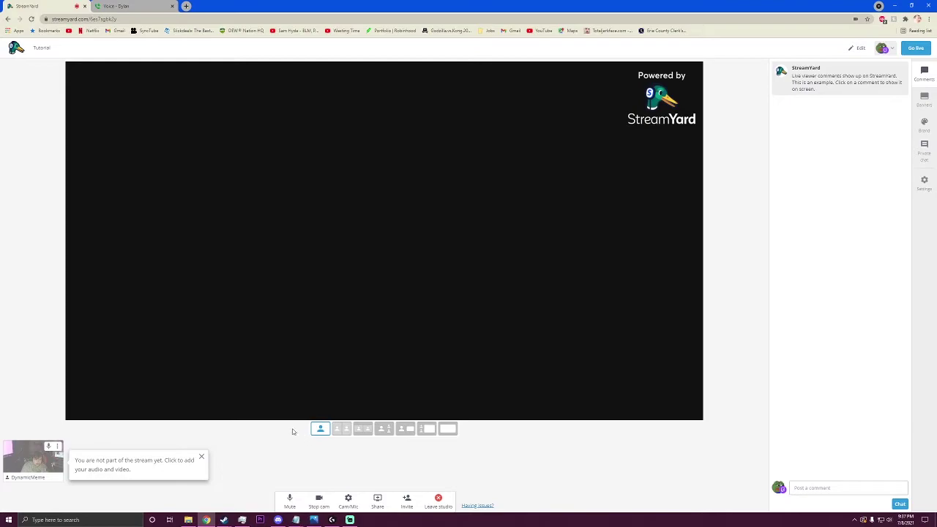
- Dismiss the not-in-stream notice and add the webcam feed to the stream
{"action": "left_click", "coordinate": [199, 458]}
{"action": "left_click", "coordinate": [33, 461]}
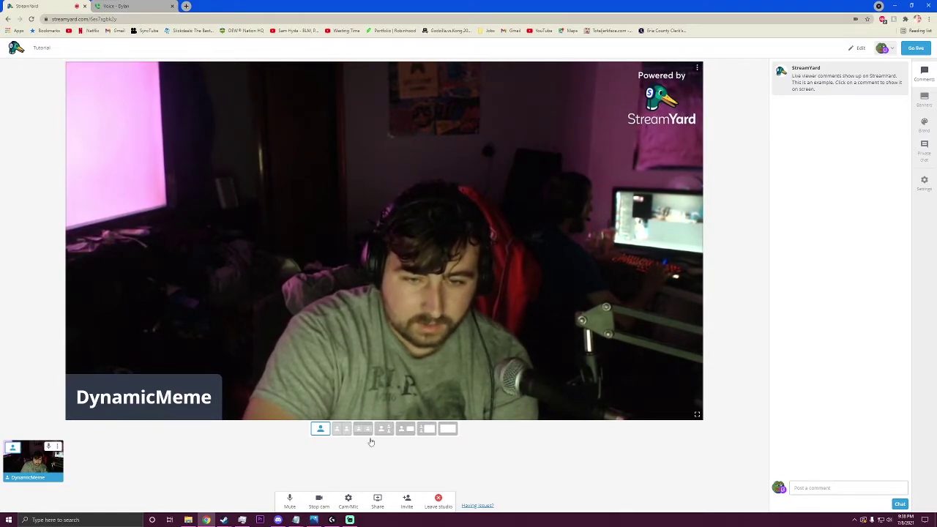
{"action": "left_click", "coordinate": [370, 502]}
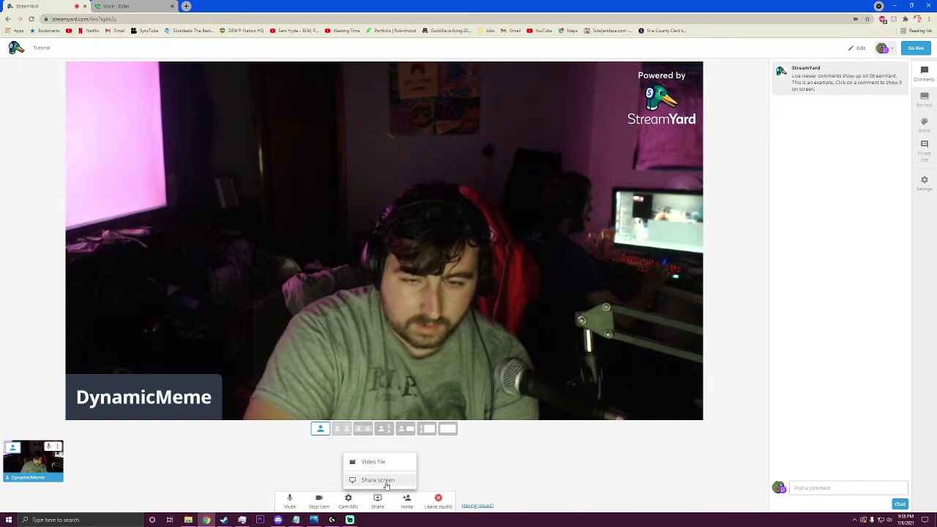
- Share the Google Voice Chrome tab with audio into the studio, then return to StreamYard
{"action": "left_click", "coordinate": [385, 483]}
{"action": "left_click", "coordinate": [378, 502]}
{"action": "left_click", "coordinate": [377, 479]}
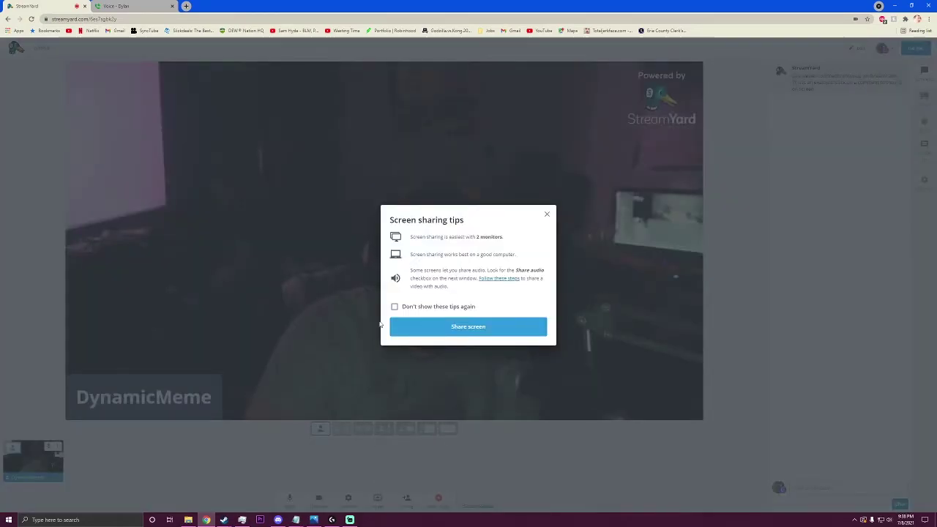
{"action": "left_click", "coordinate": [421, 327]}
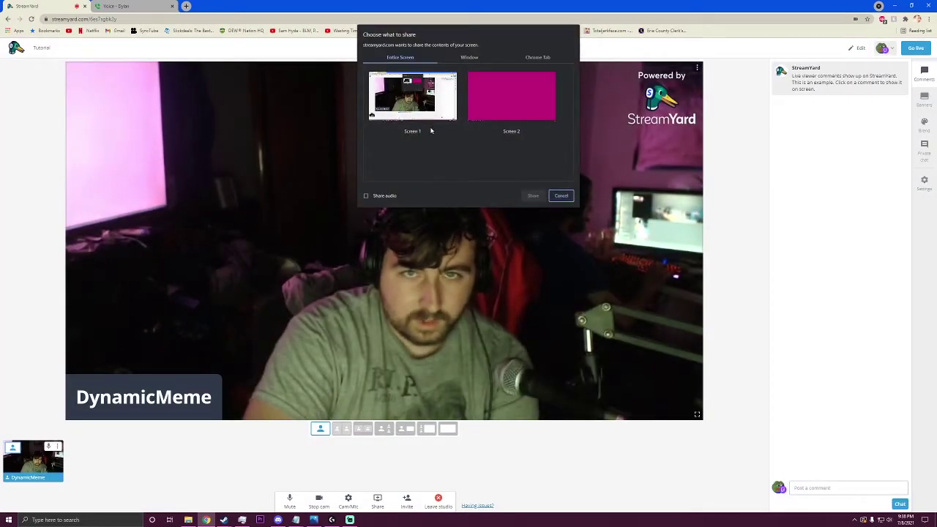
{"action": "left_click", "coordinate": [534, 58]}
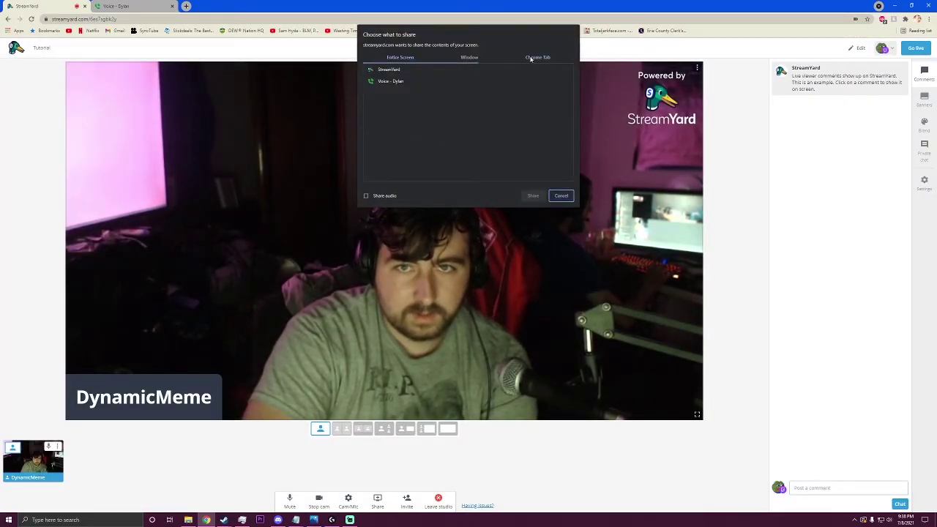
{"action": "left_click", "coordinate": [391, 85]}
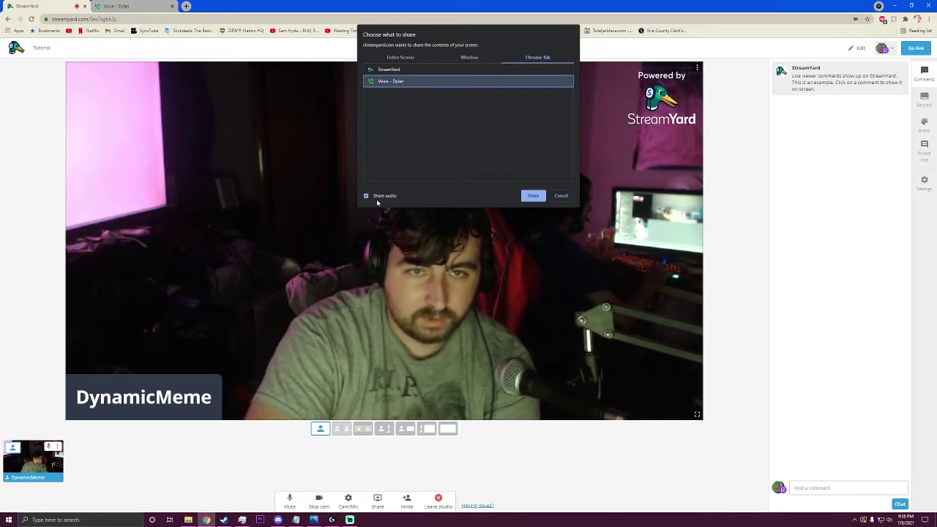
{"action": "left_click", "coordinate": [533, 196]}
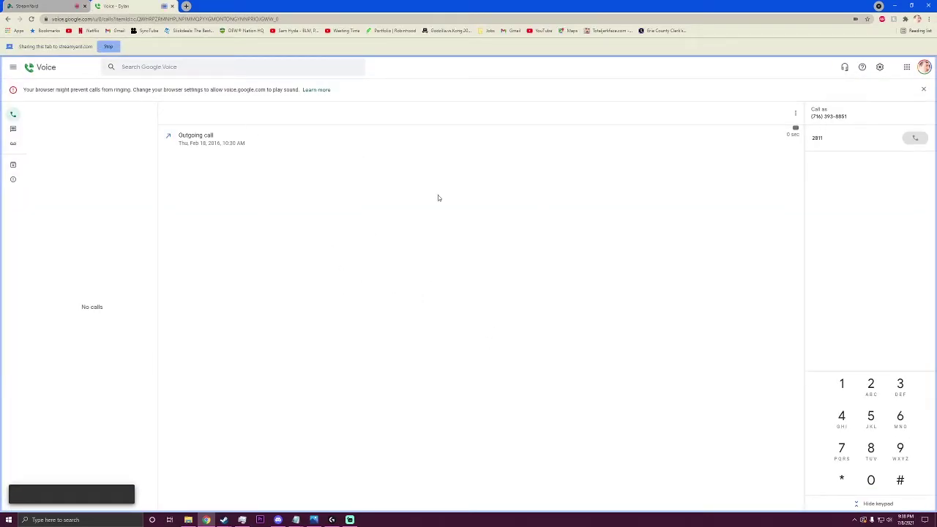
{"action": "left_click", "coordinate": [60, 6]}
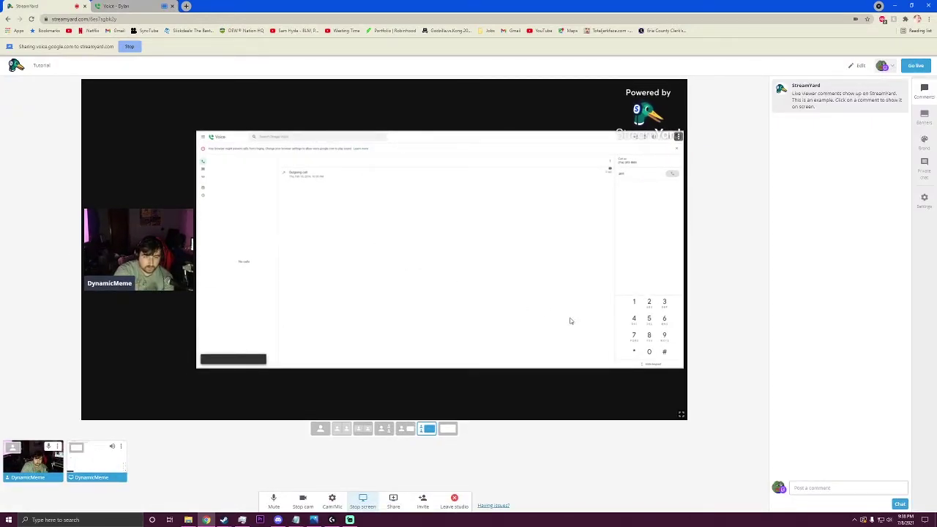
- Try solo and side-by-side layouts, keep the solo webcam layout, then switch to Google Voice
{"action": "left_click", "coordinate": [325, 432]}
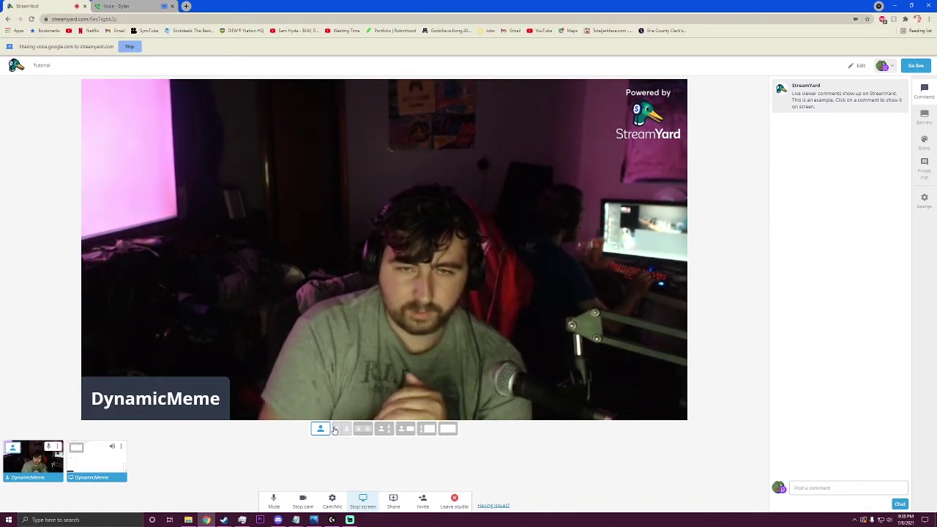
{"action": "left_click", "coordinate": [403, 431]}
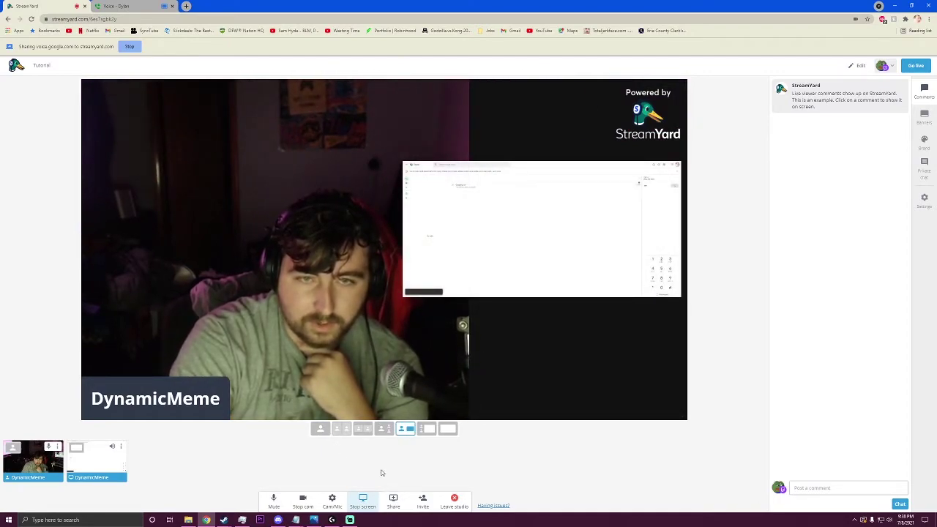
{"action": "left_click", "coordinate": [320, 428]}
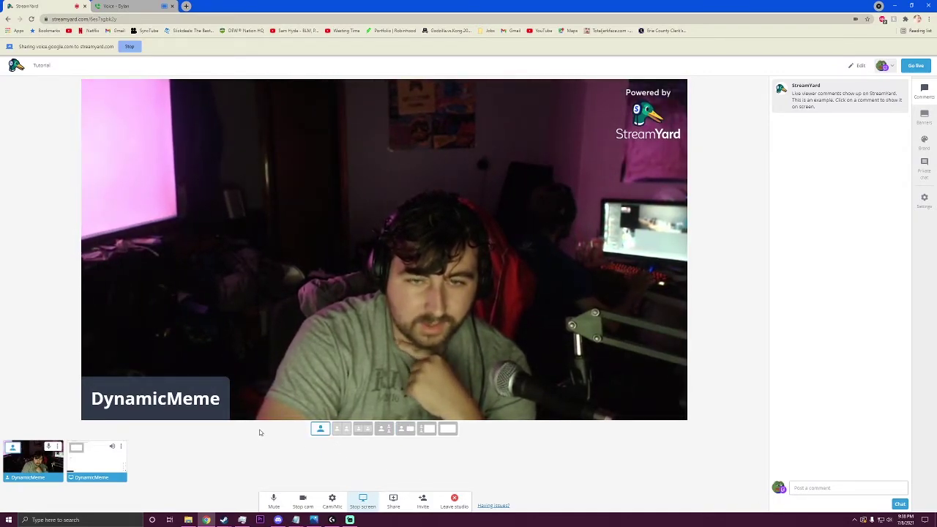
{"action": "mouse_move", "coordinate": [109, 437]}
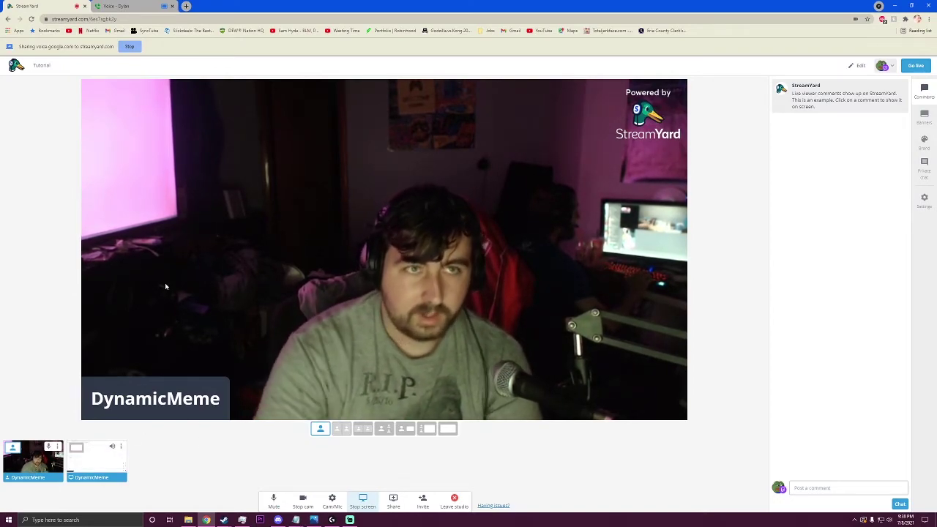
{"action": "left_click", "coordinate": [152, 4]}
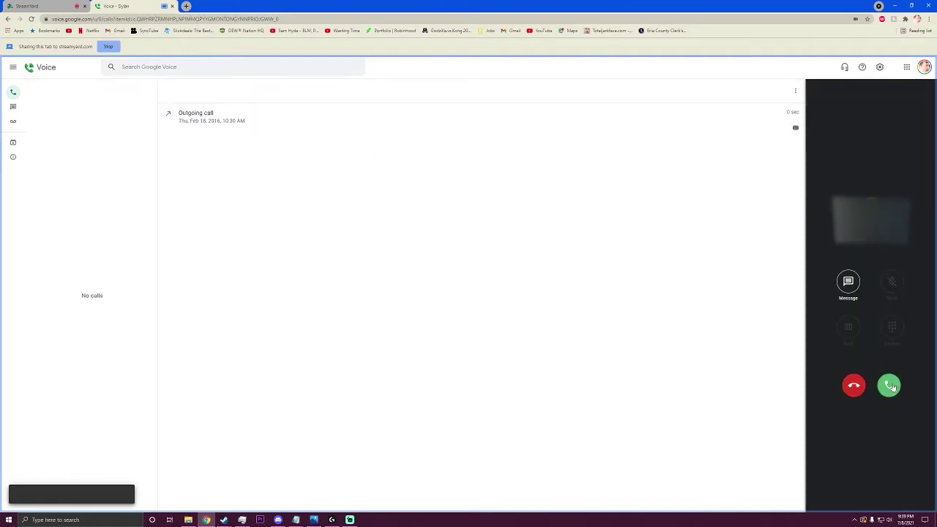
- Answer the incoming Google Voice call and go back to the StreamYard studio
{"action": "left_click", "coordinate": [890, 386]}
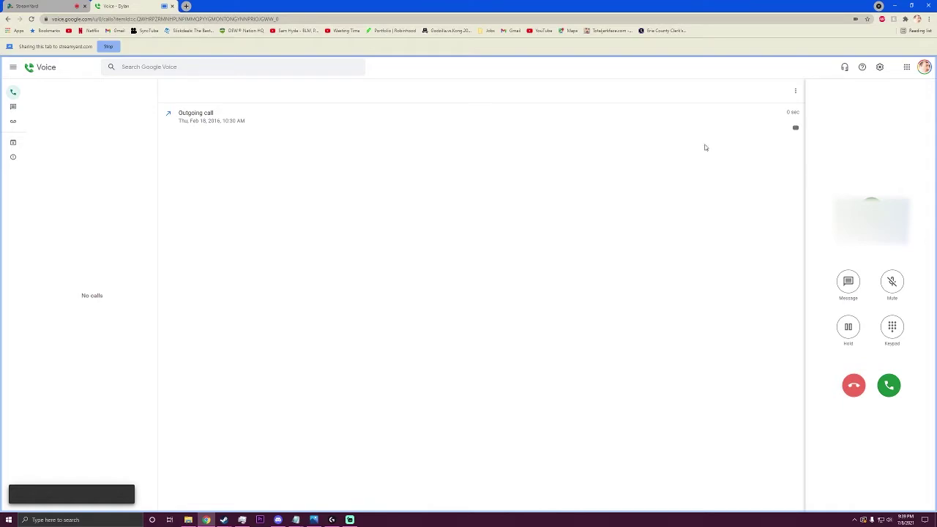
{"action": "left_click", "coordinate": [69, 6]}
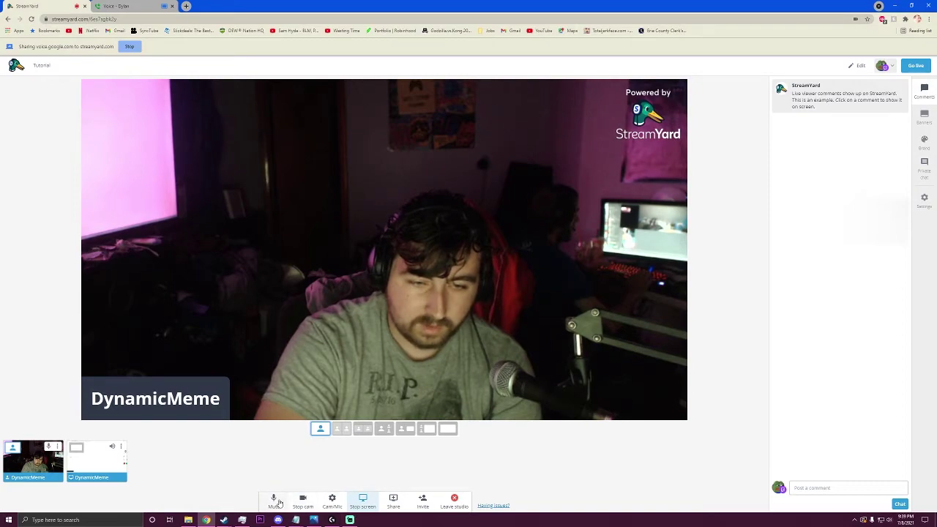
{"action": "left_click", "coordinate": [349, 519]}
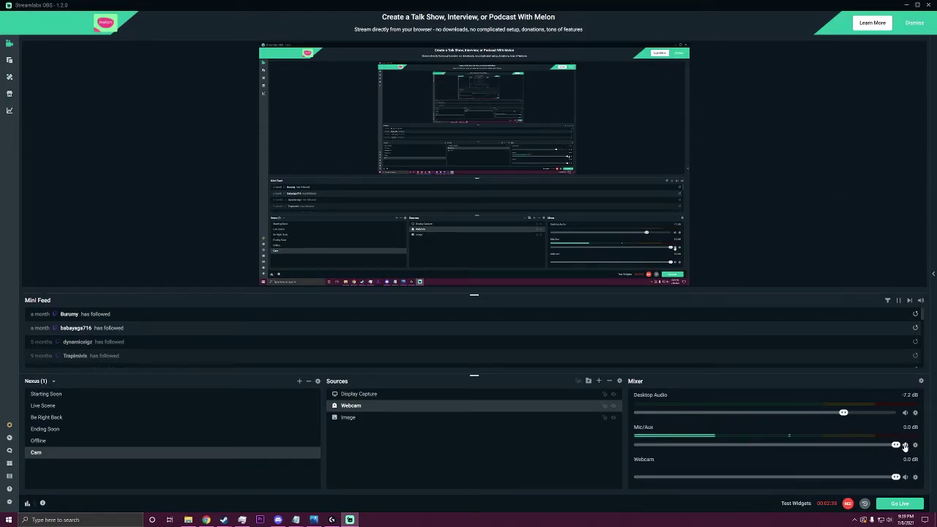
- Unmute the Mic/Aux input in Streamlabs OBS and minimize OBS again
{"action": "left_click", "coordinate": [906, 4]}
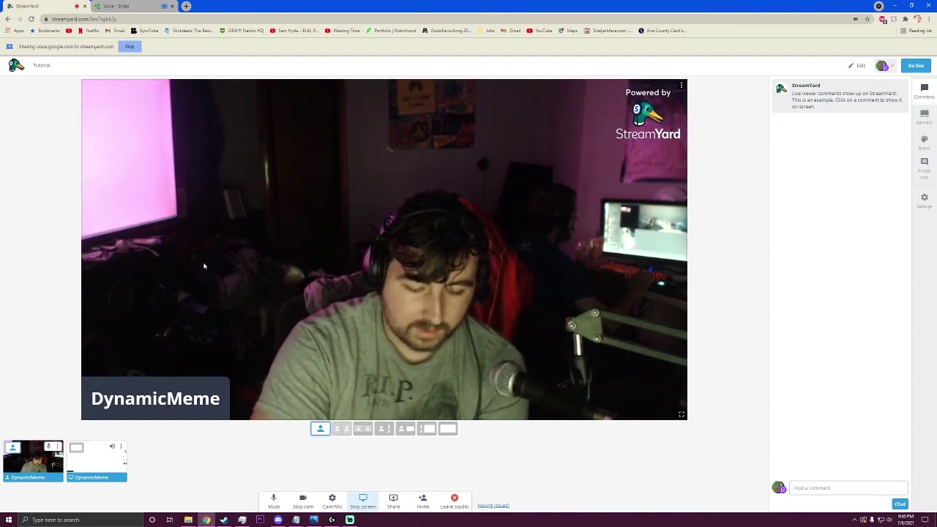
{"action": "left_click", "coordinate": [350, 520]}
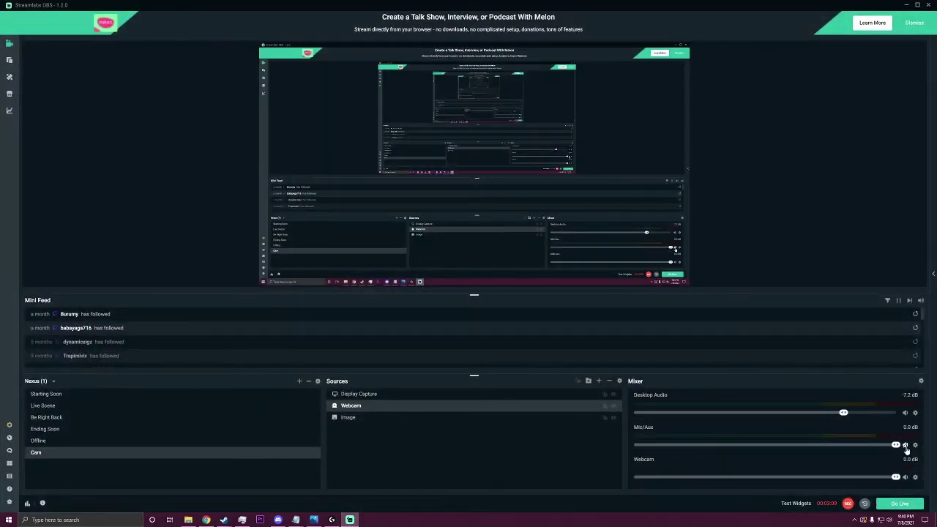
{"action": "left_click", "coordinate": [904, 443]}
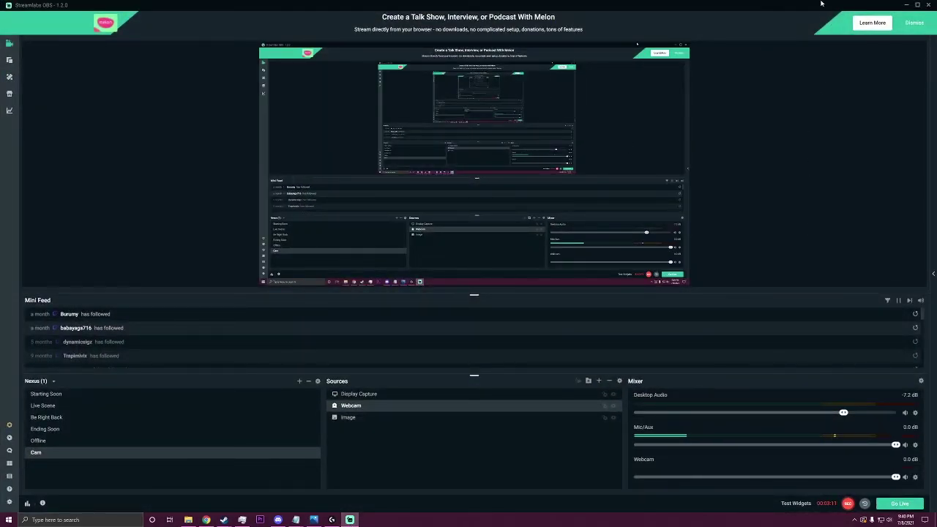
{"action": "left_click", "coordinate": [906, 5]}
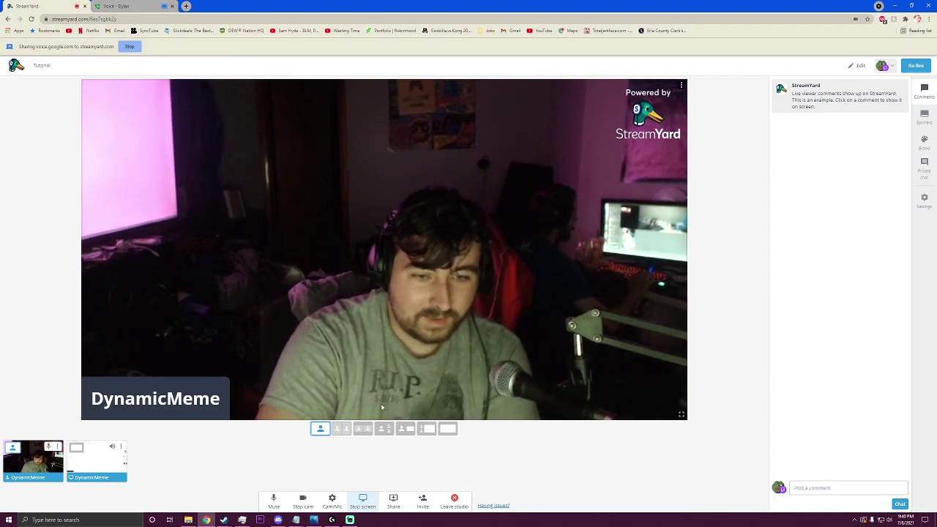
{"action": "left_click", "coordinate": [352, 520]}
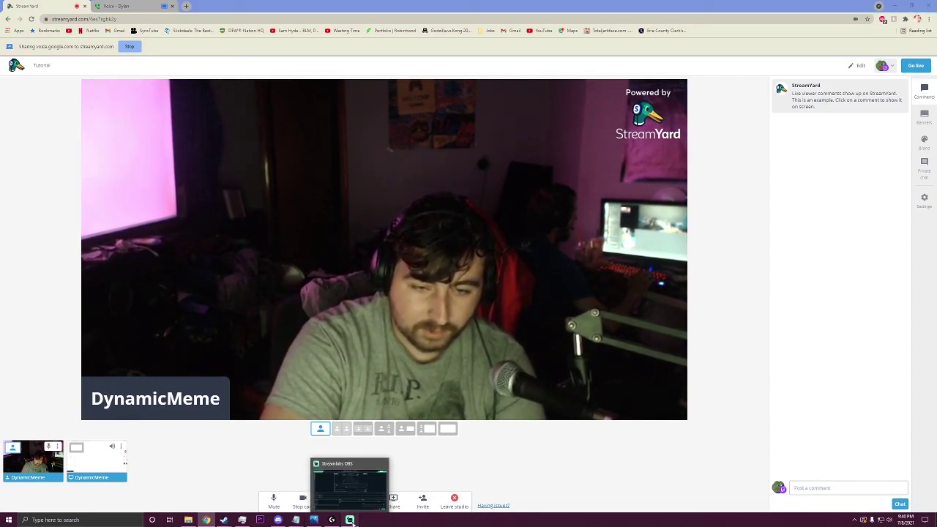